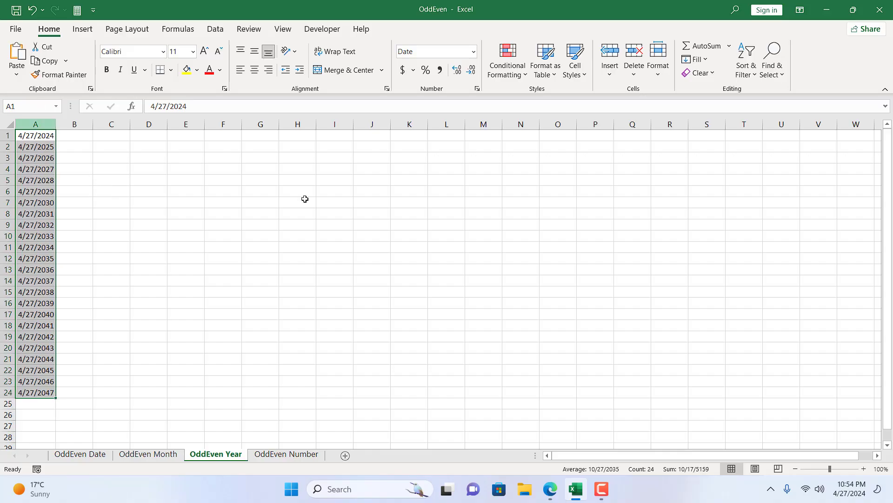
# - Enter =YEAR($A1) in E4 so it returns 2024
pyautogui.click(185, 166)
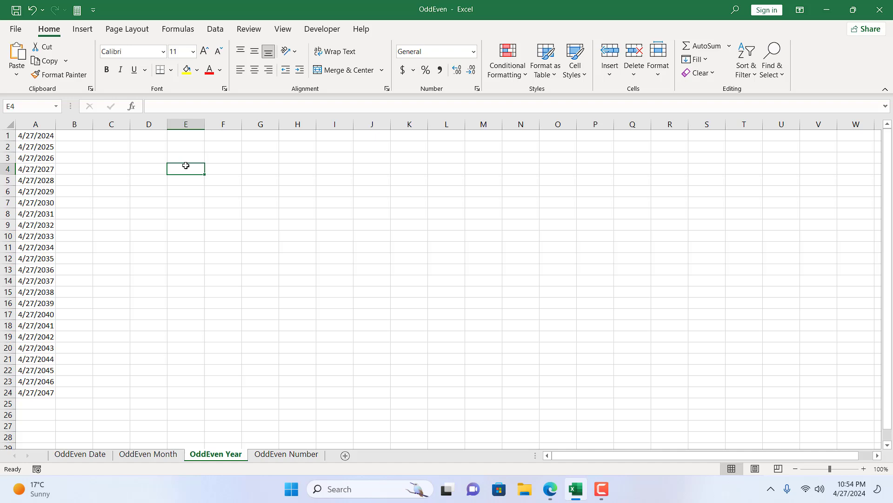
pyautogui.write('=')
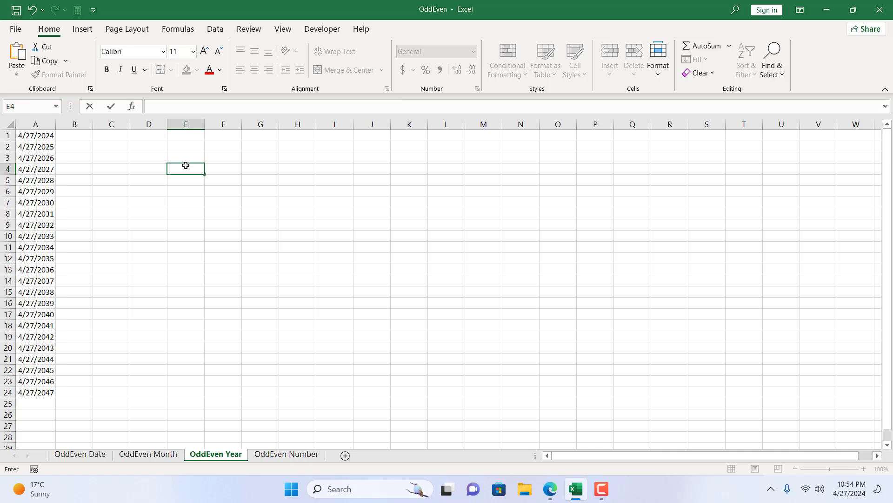
pyautogui.write('=')
pyautogui.write('Ye')
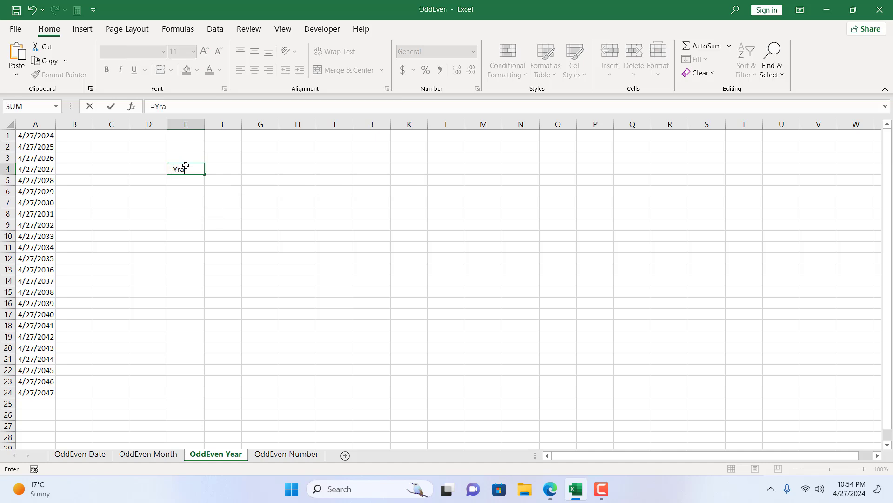
pyautogui.write('a')
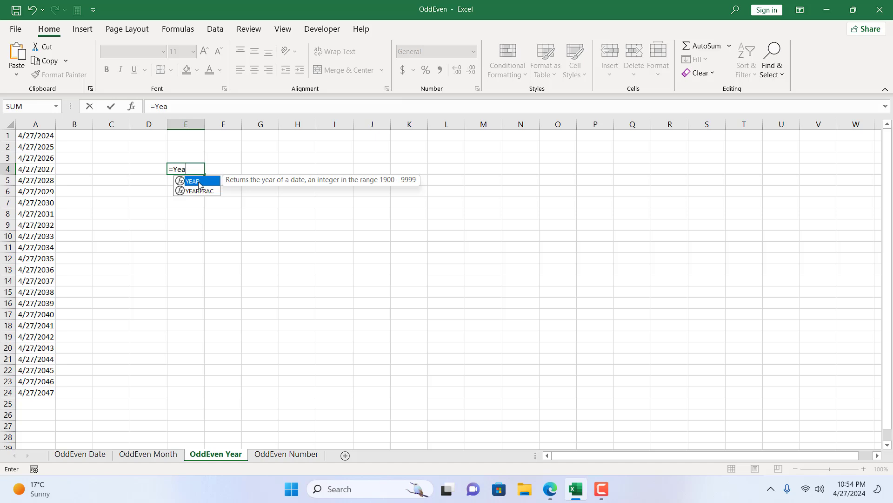
pyautogui.doubleClick(199, 185)
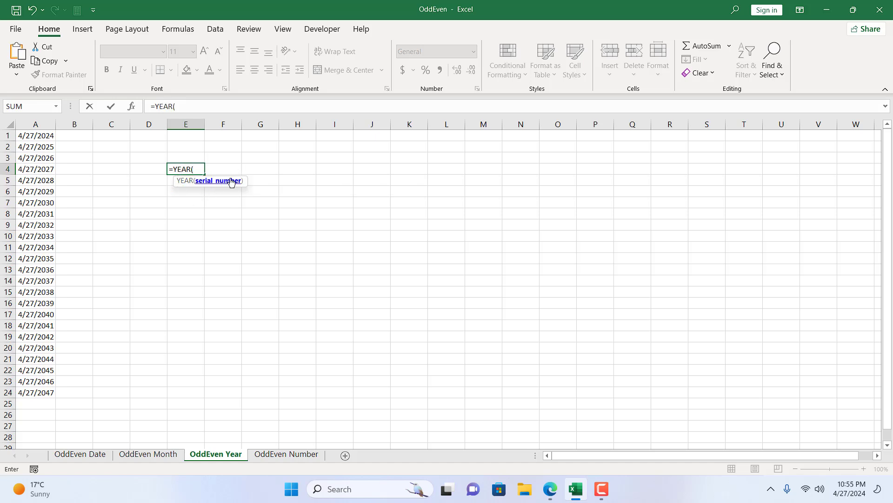
pyautogui.click(40, 134)
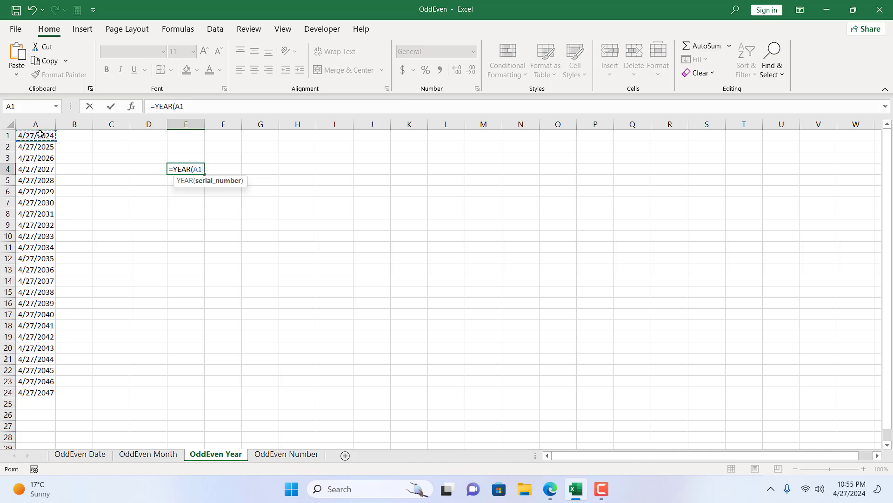
pyautogui.click(173, 106)
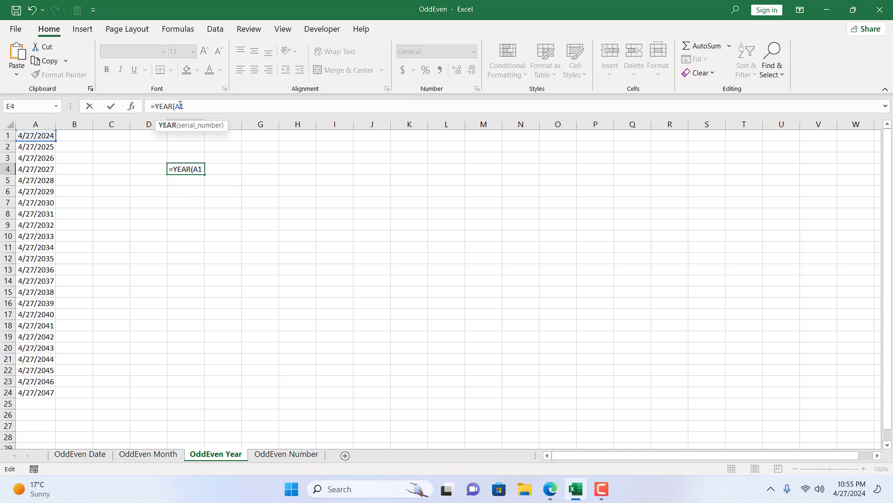
pyautogui.press('Right')
pyautogui.write('$')
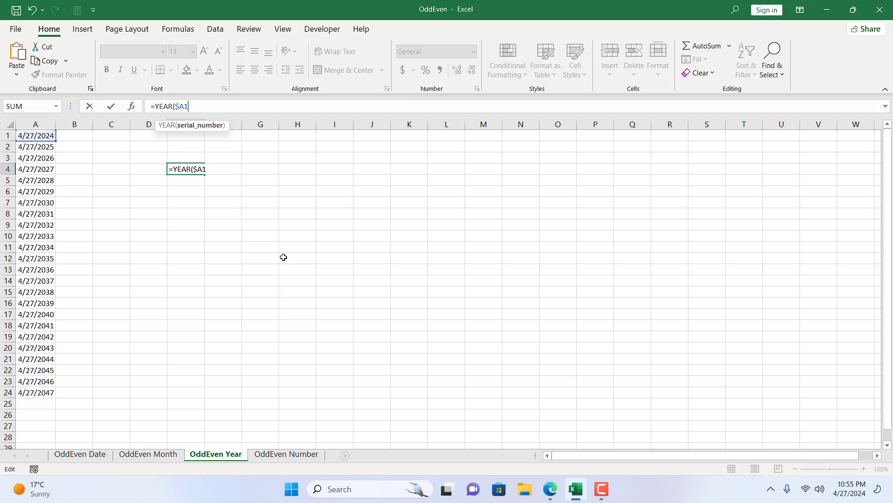
pyautogui.write(')')
pyautogui.press('Return')
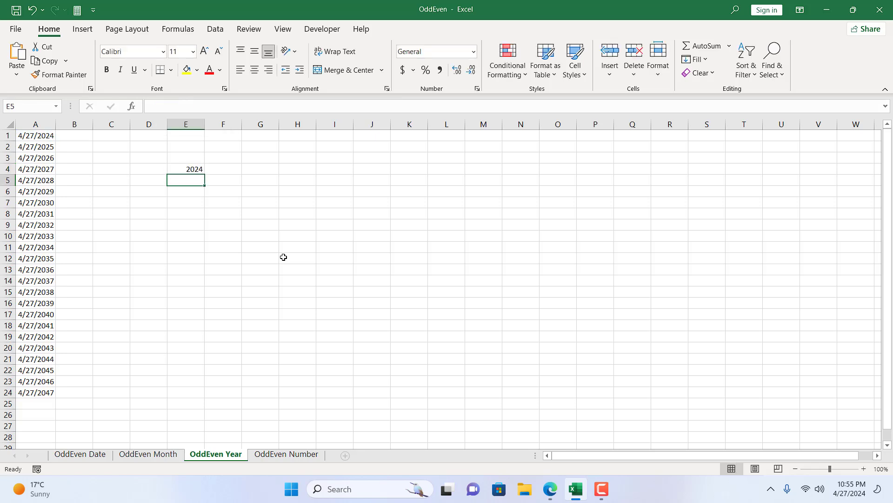
# - Wrap E4's formula as =MOD(YEAR($A1),2) so it returns 0
pyautogui.click(185, 172)
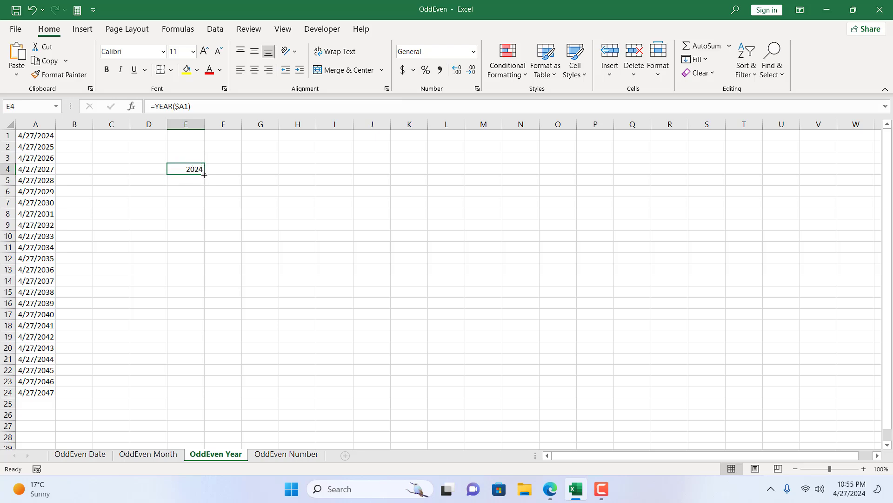
pyautogui.click(155, 107)
pyautogui.write('M')
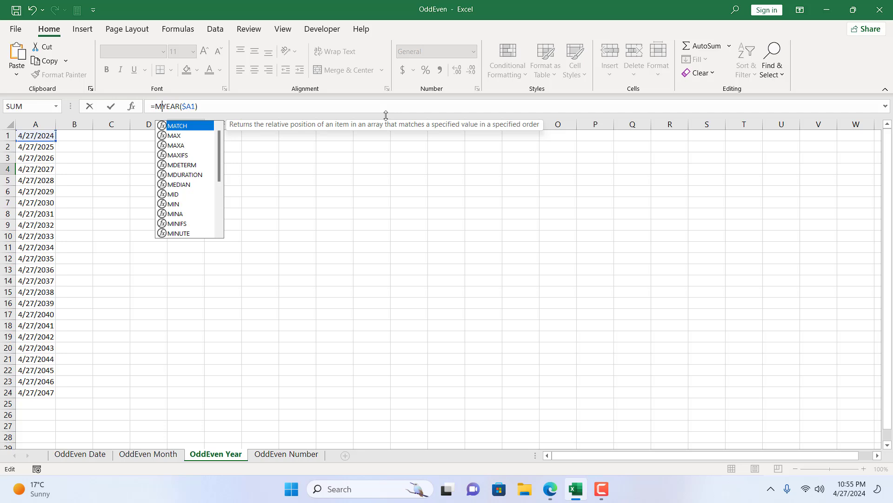
pyautogui.write('od')
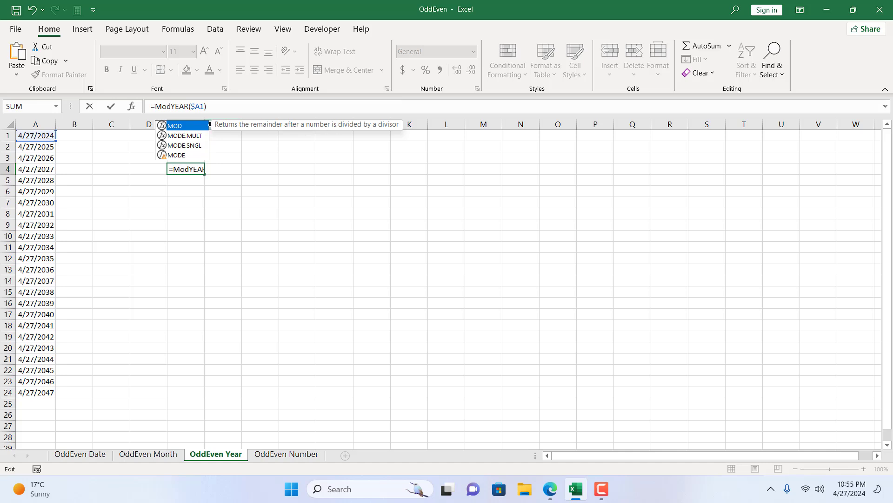
pyautogui.doubleClick(203, 129)
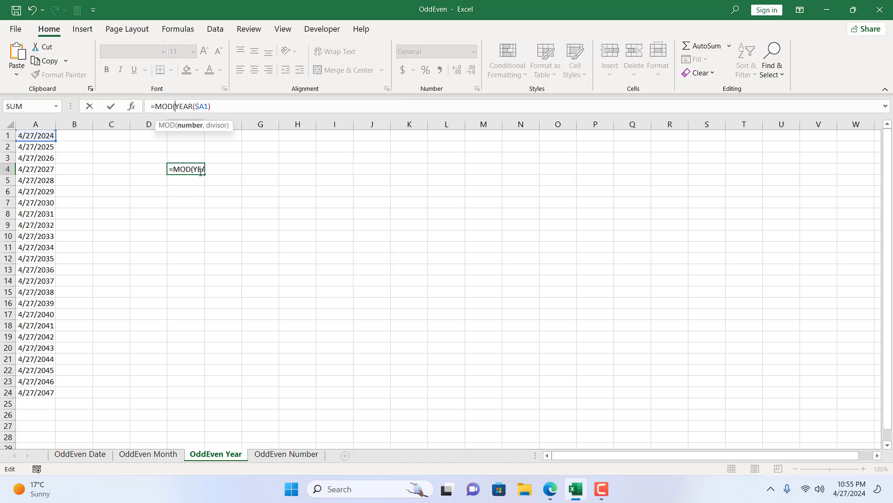
pyautogui.click(216, 107)
pyautogui.write(',')
pyautogui.write('2')
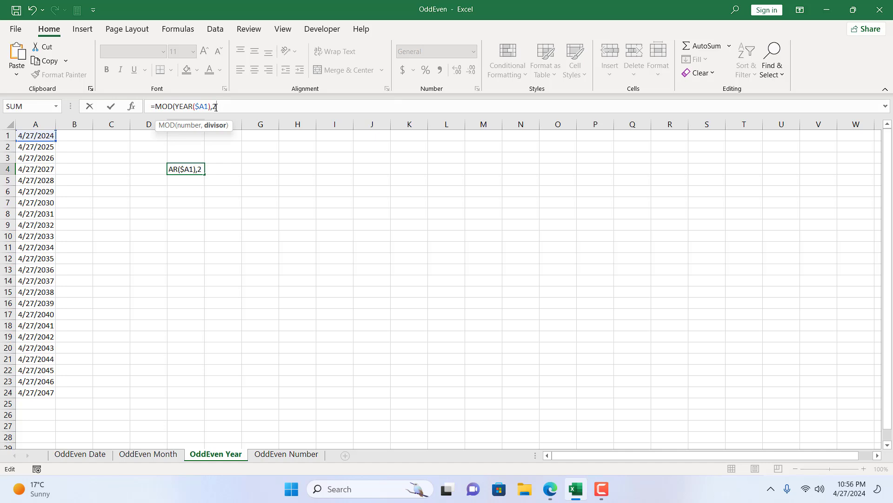
pyautogui.write(')')
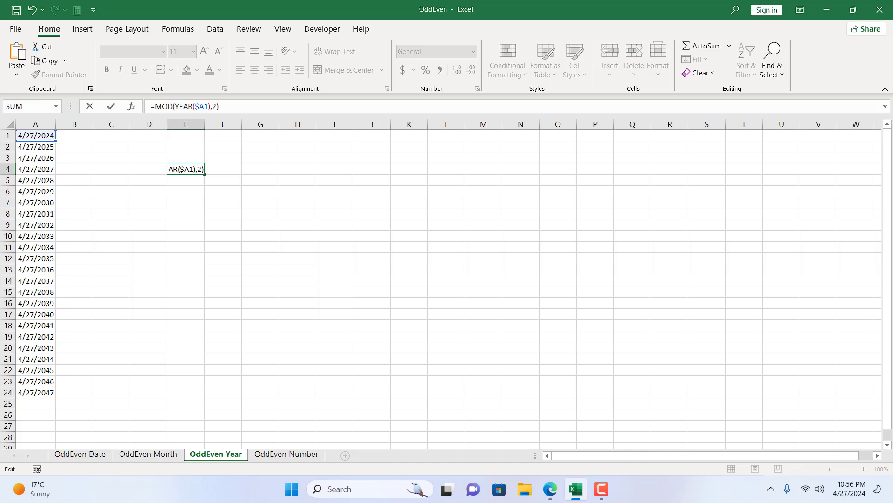
pyautogui.press('Return')
# - Copy the MOD-of-year formula from E4 down through E14
pyautogui.click(189, 173)
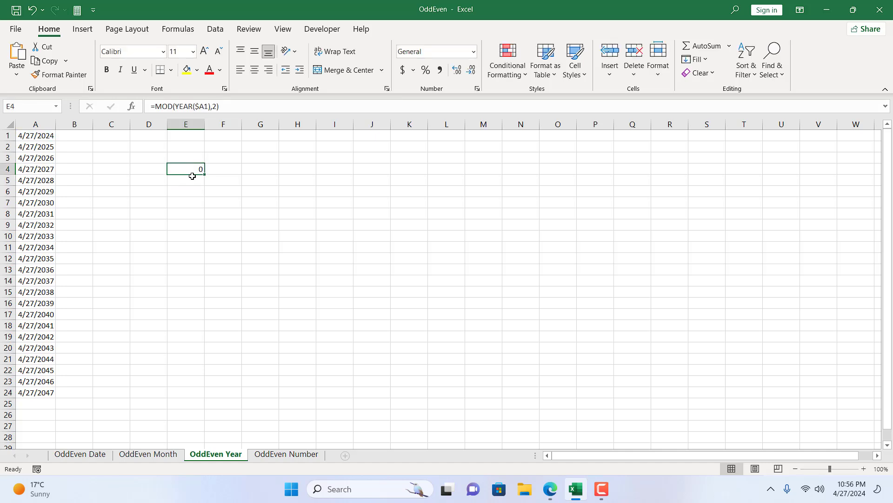
pyautogui.moveTo(204, 174); pyautogui.dragTo(204, 284)
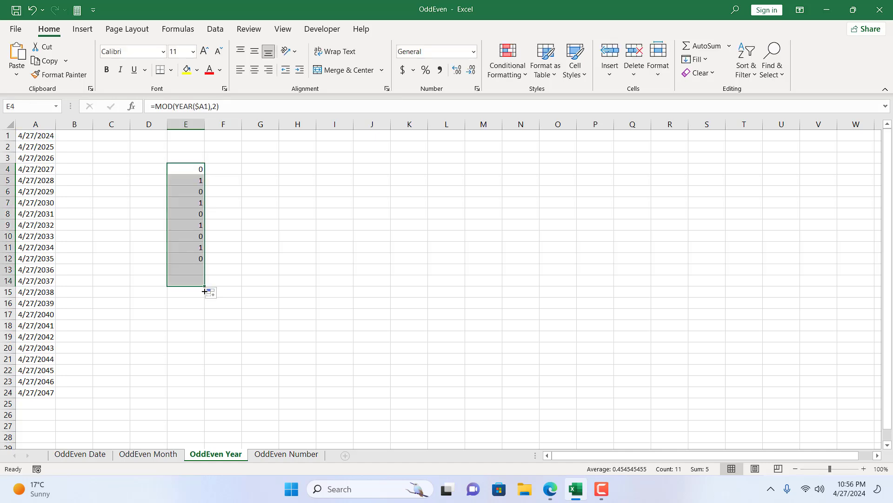
pyautogui.click(185, 168)
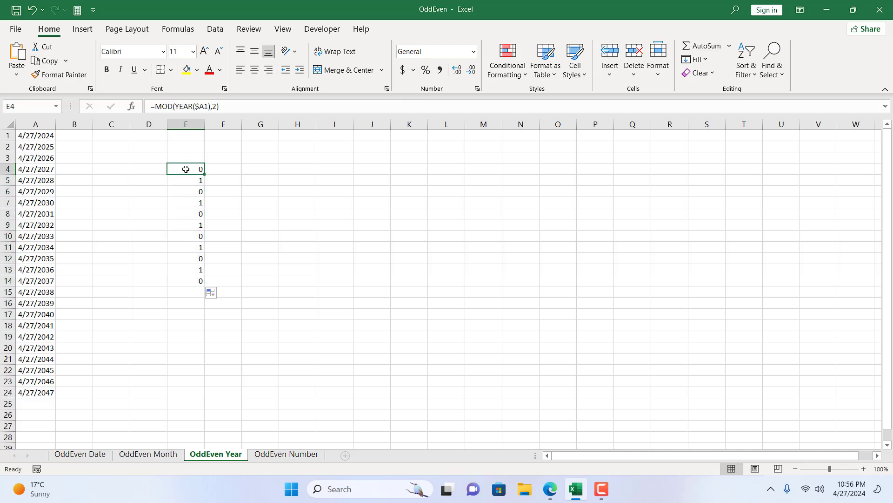
# - Check the E4 and E5 formulas against A1 and A2, then select all of column A
pyautogui.click(35, 135)
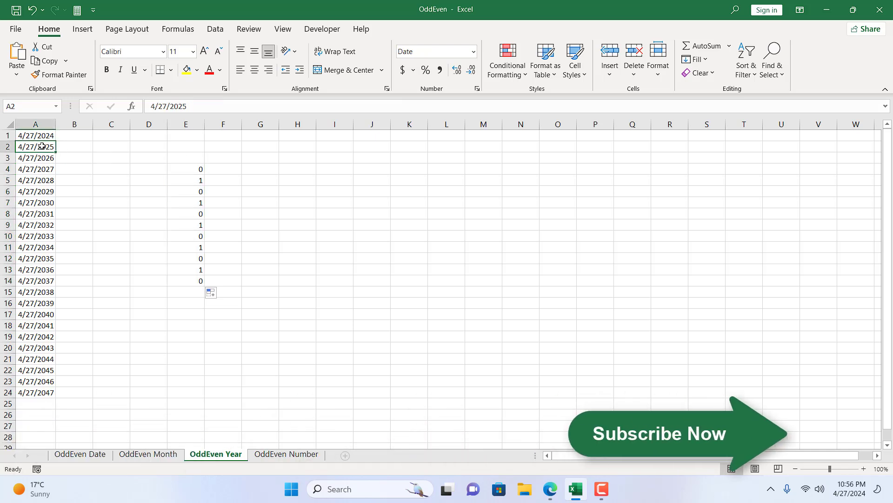
pyautogui.click(183, 176)
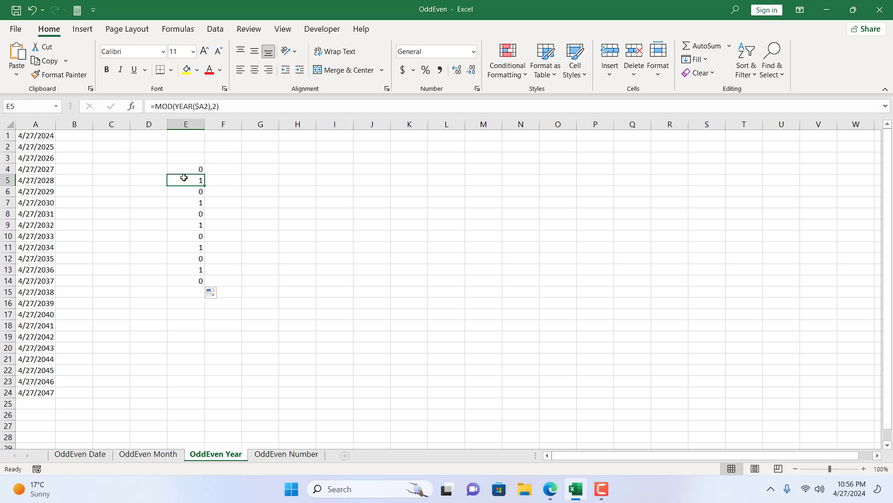
pyautogui.press('Up')
pyautogui.click(35, 135)
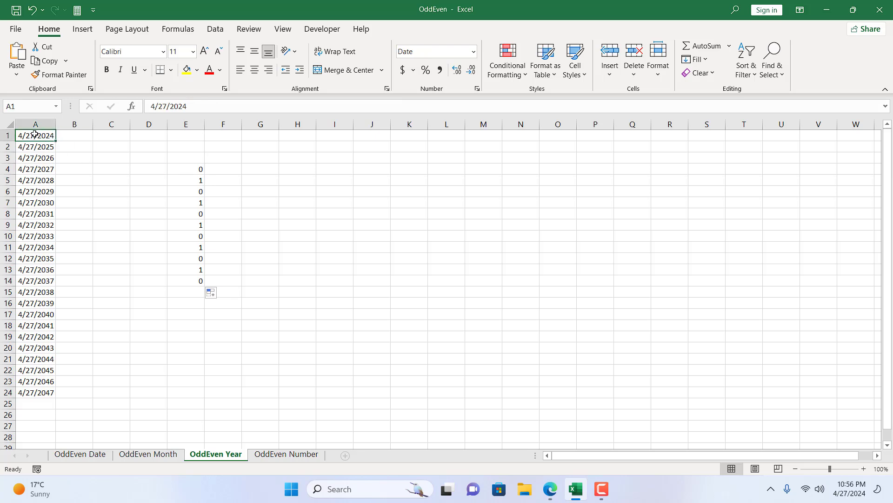
pyautogui.click(193, 171)
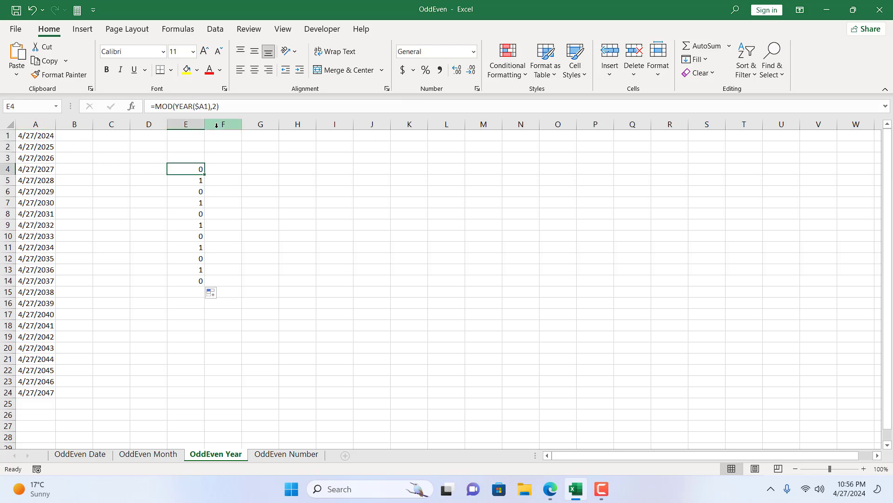
pyautogui.press('Down')
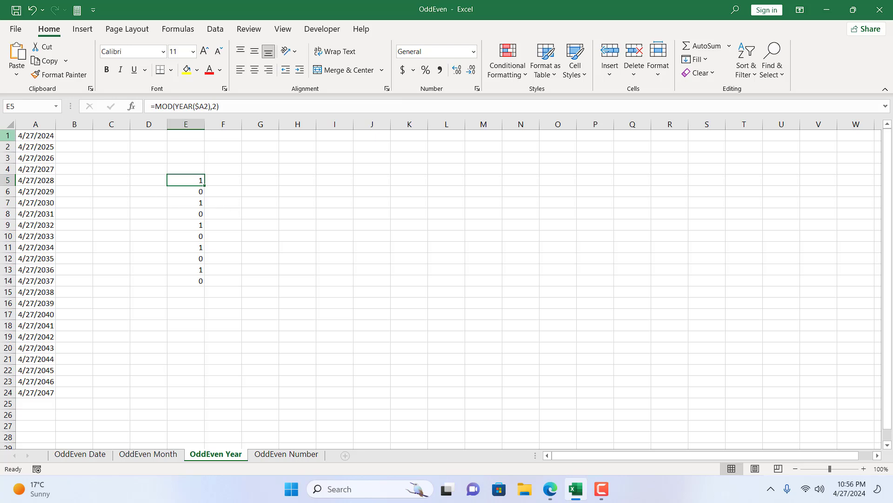
pyautogui.click(39, 146)
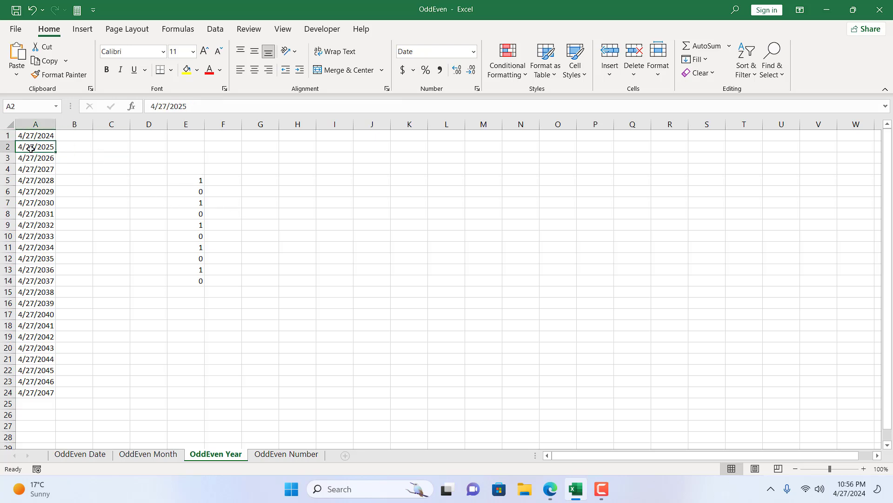
pyautogui.click(35, 119)
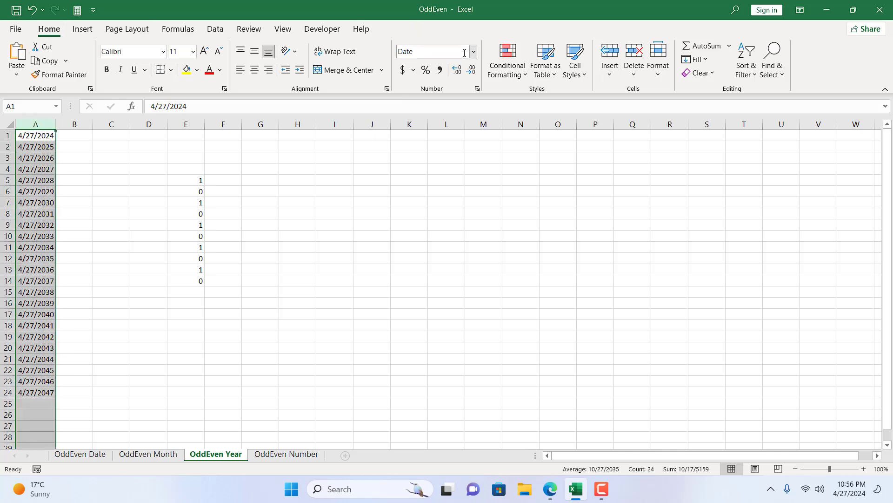
# - Add a formula rule =MOD(YEAR($A1),2) with light blue fill to column A
pyautogui.click(512, 72)
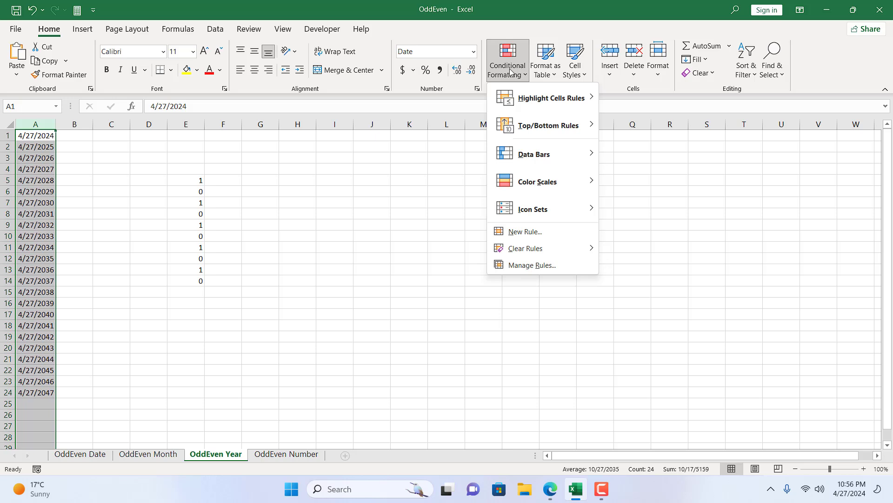
pyautogui.click(521, 231)
pyautogui.click(274, 223)
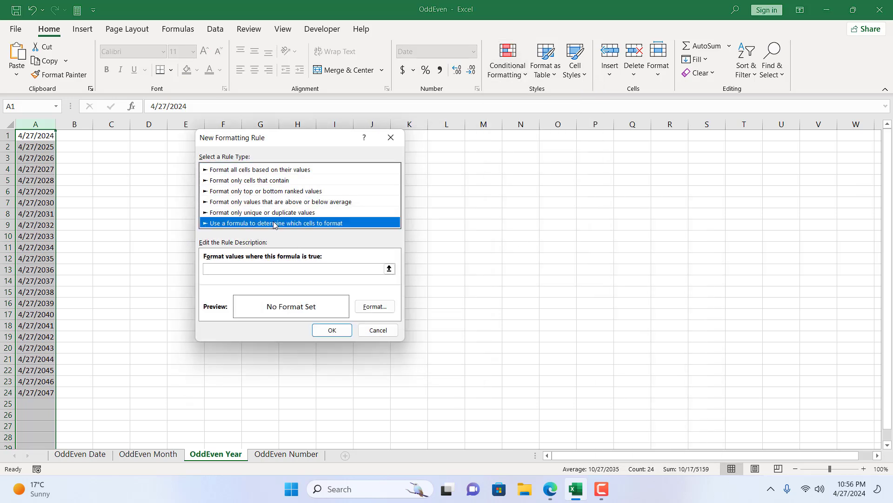
pyautogui.click(261, 268)
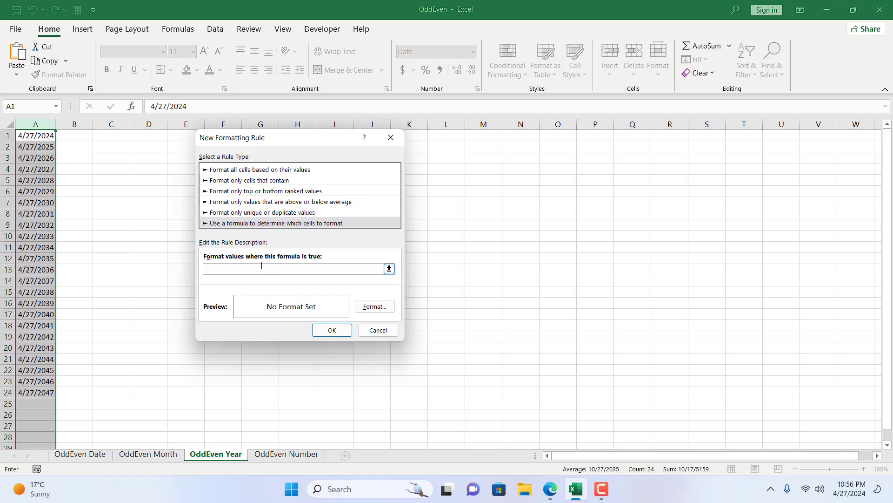
pyautogui.write('=MOD(YEAR($A1),2)')
pyautogui.click(374, 307)
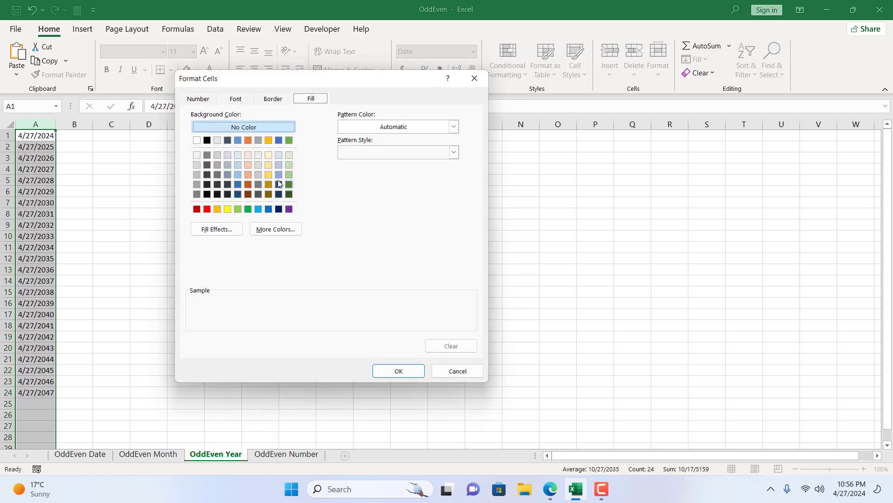
pyautogui.click(239, 176)
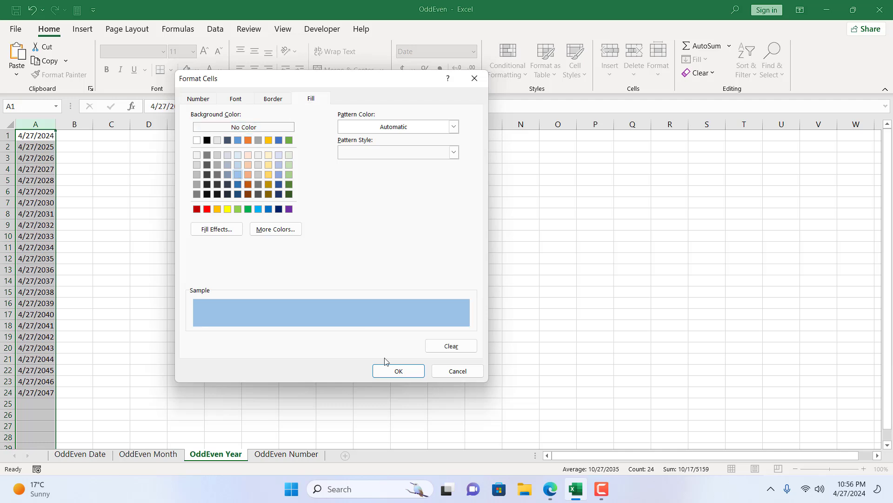
pyautogui.click(389, 371)
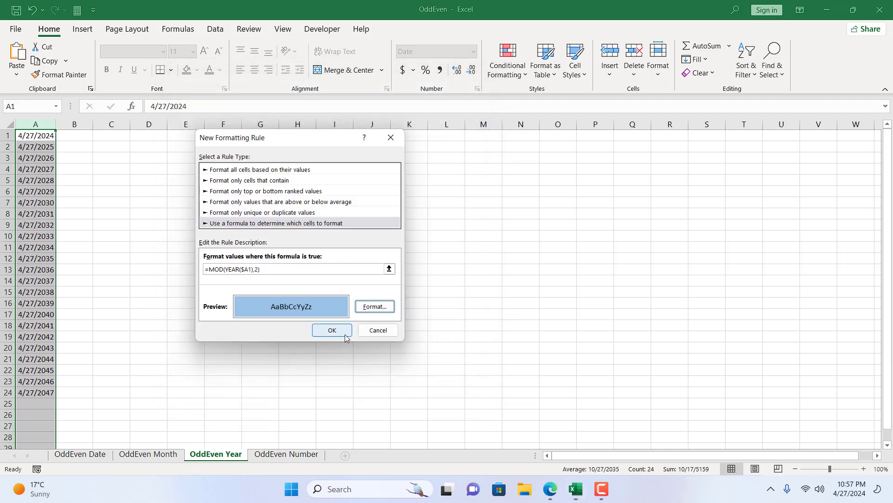
pyautogui.click(332, 331)
pyautogui.click(345, 334)
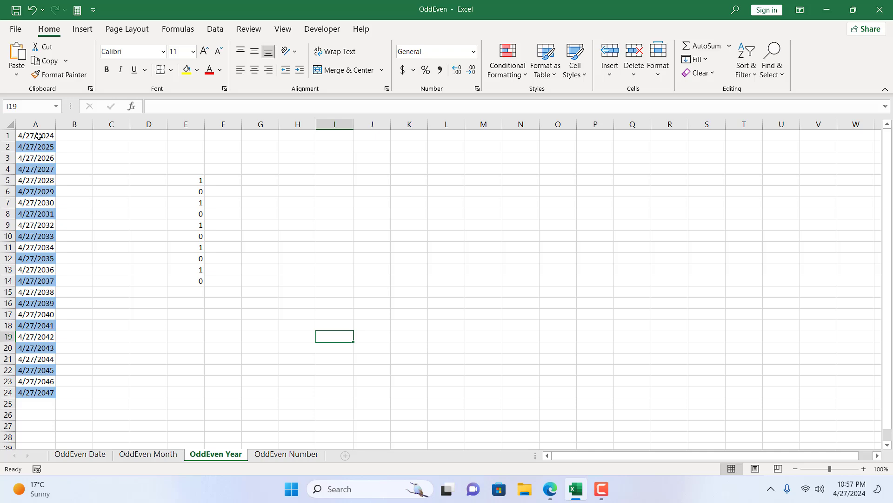
# - Clear all conditional formatting rules from column A
pyautogui.click(37, 126)
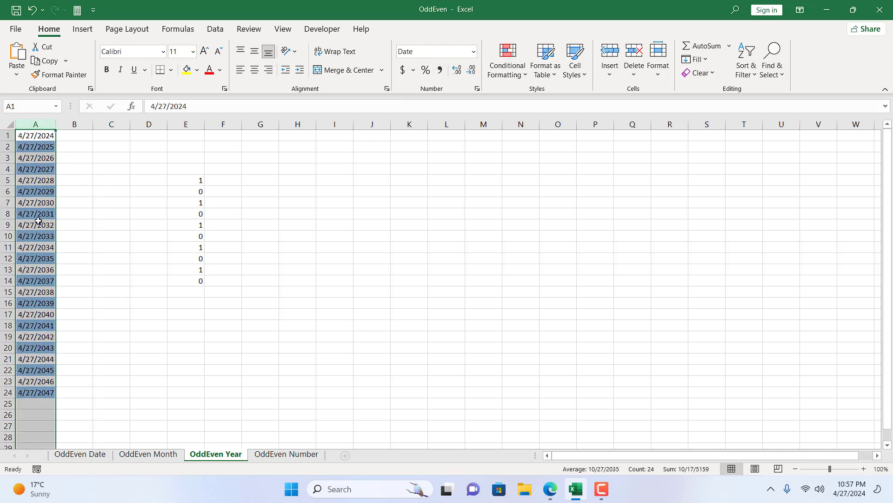
pyautogui.click(507, 61)
pyautogui.moveTo(526, 249)
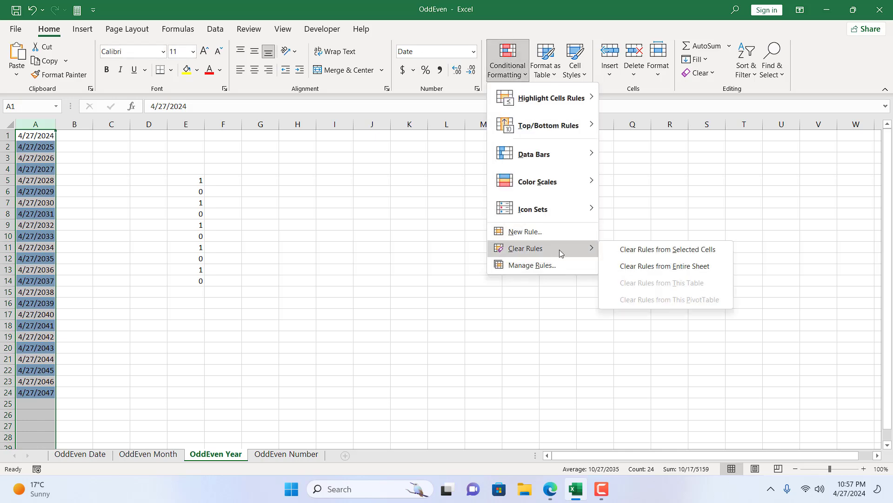
pyautogui.click(677, 254)
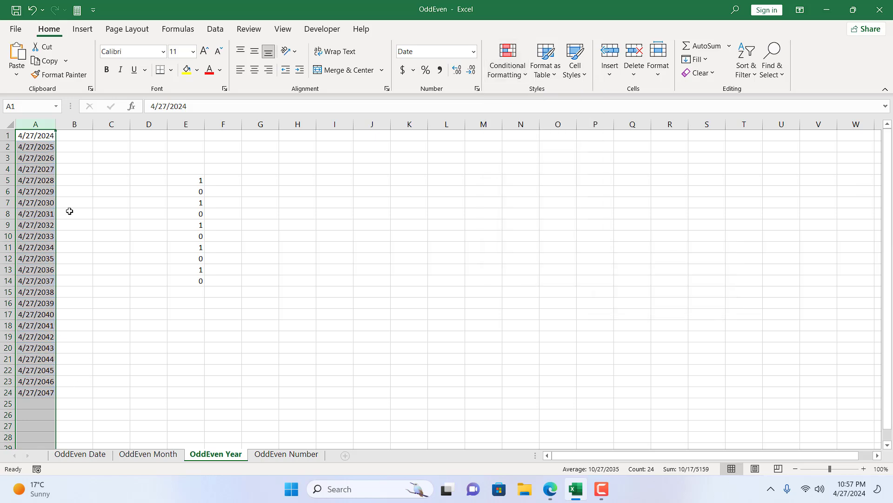
# - Copy E5's formula into F5 and wrap it as =NOT(MOD(YEAR($A2),2))
pyautogui.click(196, 180)
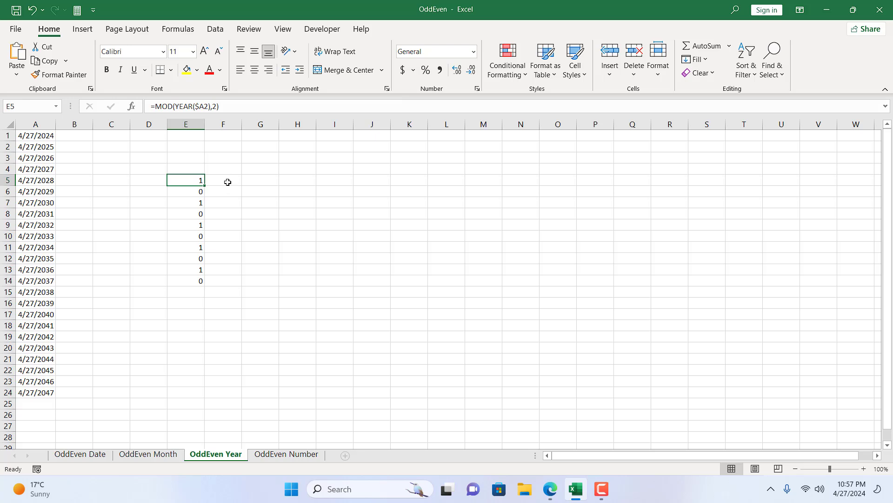
pyautogui.moveTo(204, 185); pyautogui.dragTo(224, 186)
pyautogui.click(215, 177)
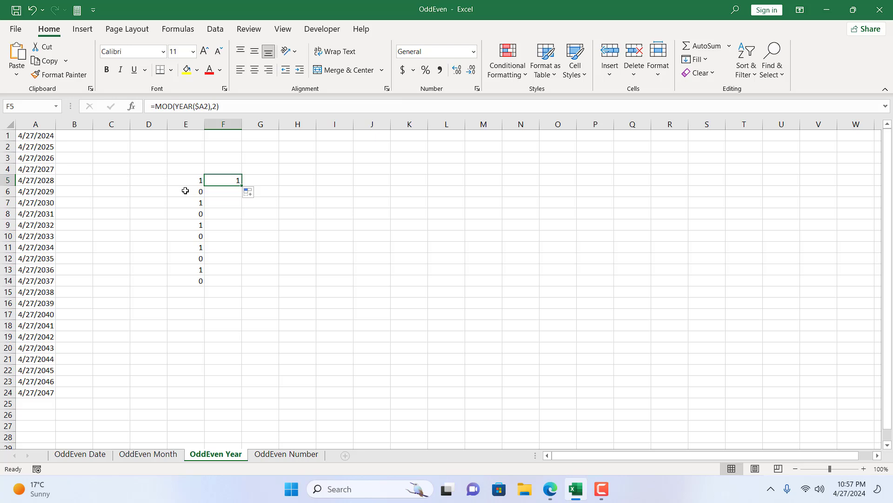
pyautogui.click(155, 107)
pyautogui.write('Not')
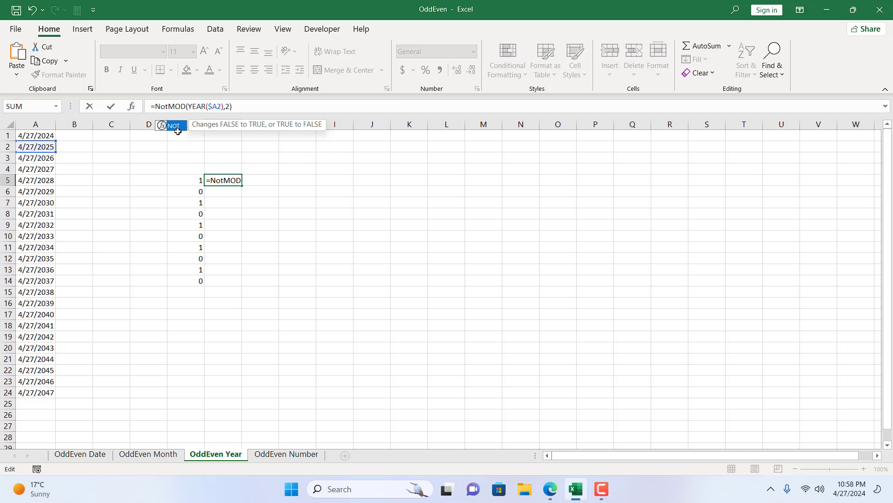
pyautogui.doubleClick(176, 127)
pyautogui.click(258, 105)
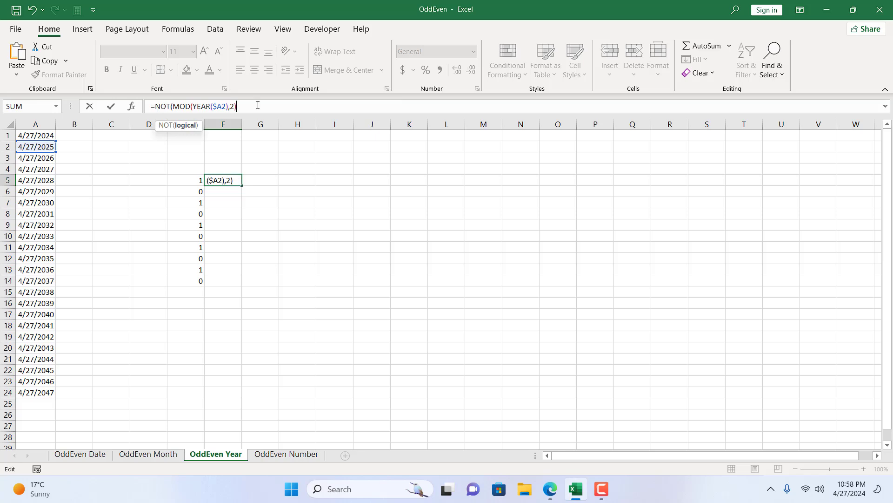
pyautogui.write(')')
pyautogui.press('Return')
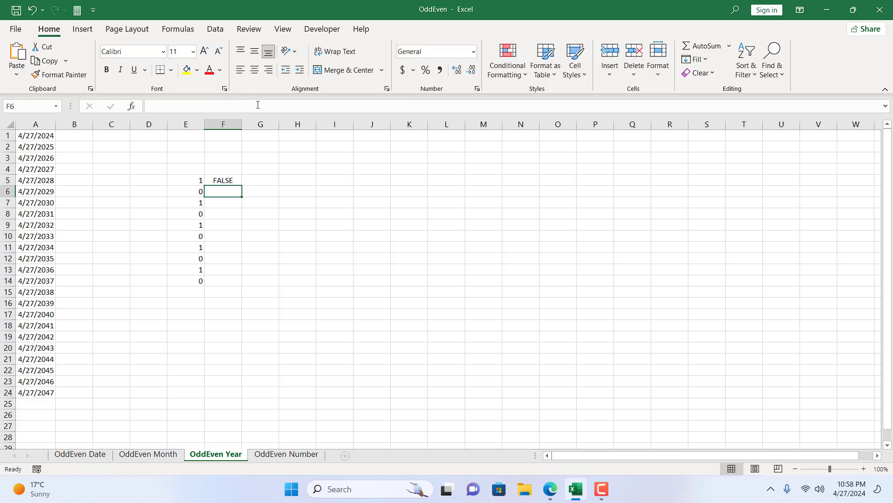
# - Fill the NOT formula from F5 down to F14
pyautogui.click(188, 182)
pyautogui.click(224, 180)
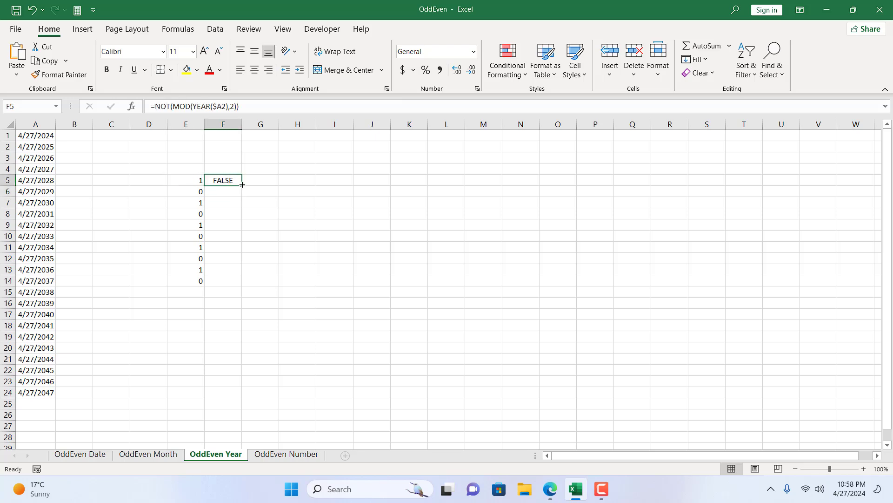
pyautogui.moveTo(242, 185); pyautogui.dragTo(235, 281)
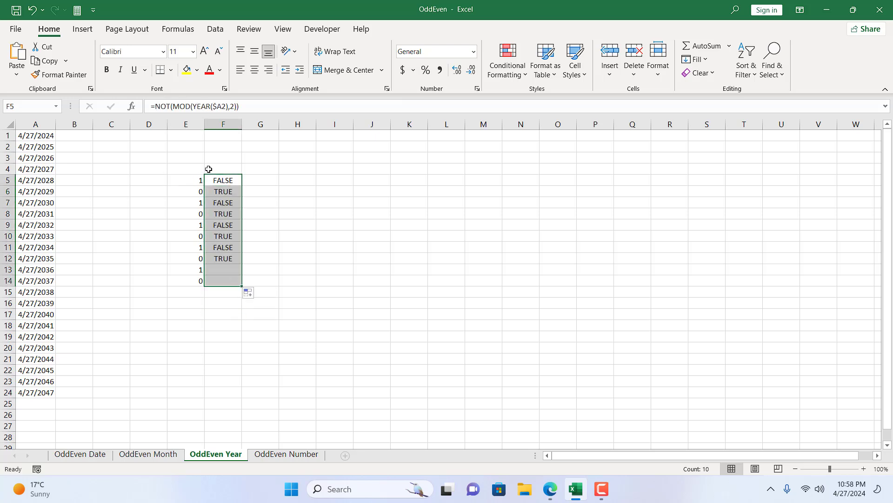
# - Select F5's =NOT(MOD(YEAR($A2),2)) formula text for reuse
pyautogui.click(249, 192)
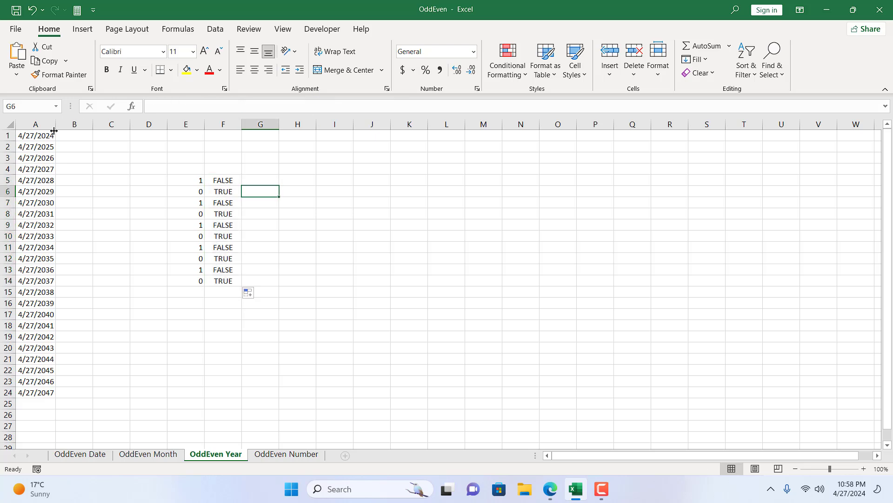
pyautogui.click(216, 180)
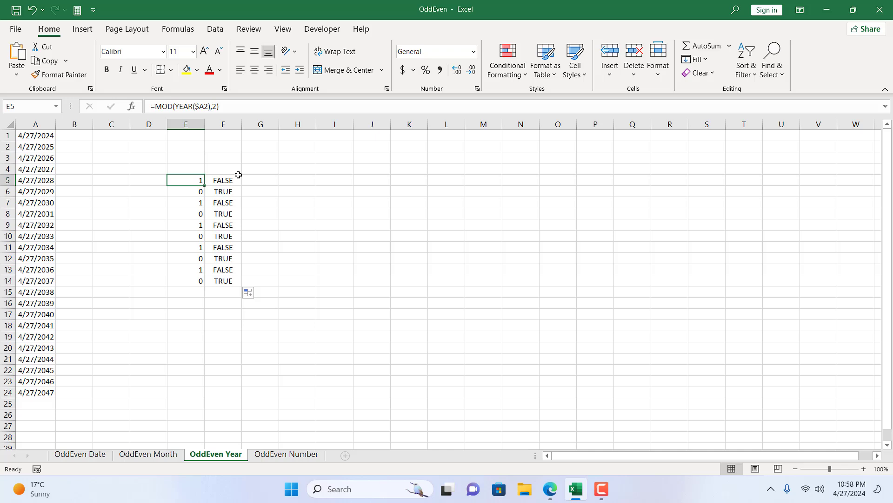
pyautogui.click(230, 181)
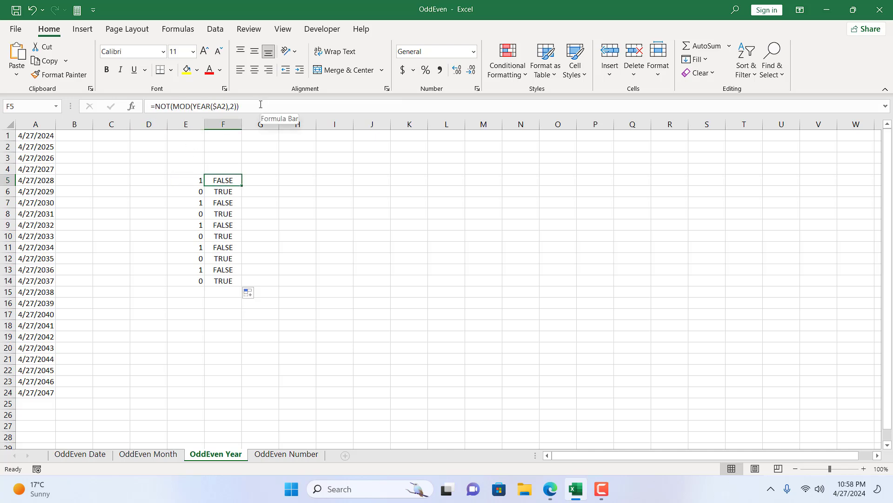
pyautogui.moveTo(260, 106); pyautogui.dragTo(117, 105)
pyautogui.hotkey('ctrl', 'c')
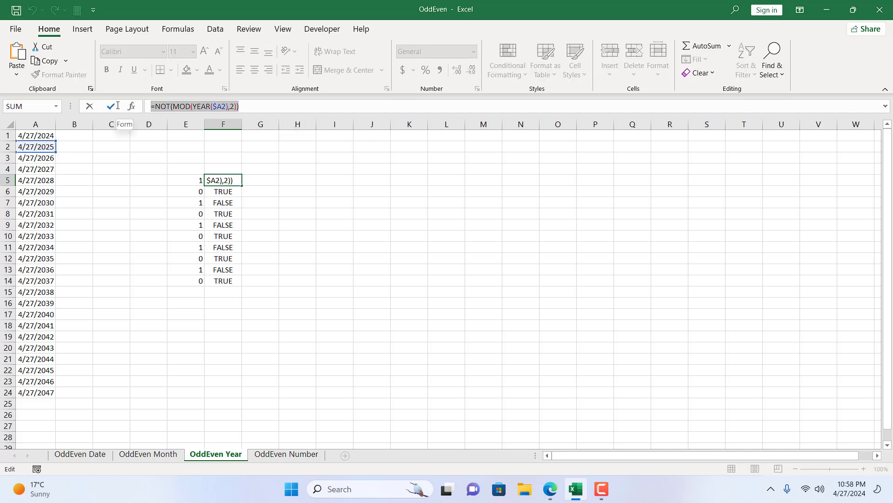
pyautogui.press('Return')
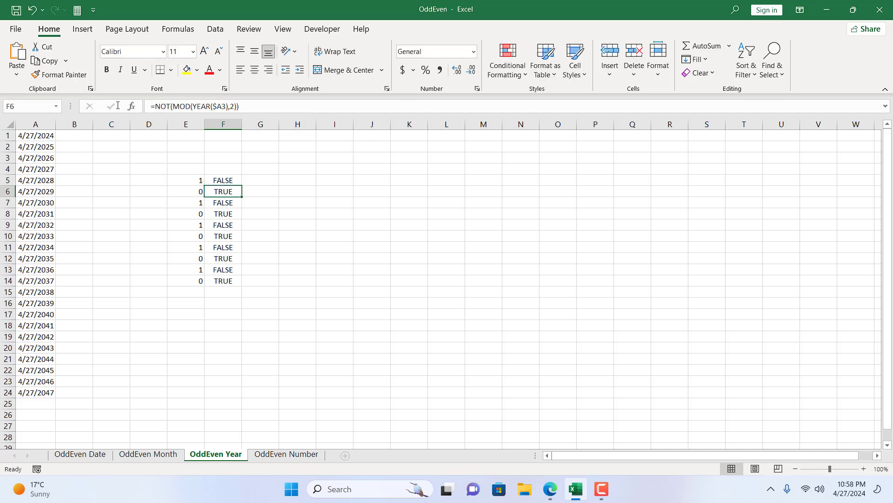
# - Add a formula rule =NOT(MOD(YEAR($A2),2)) with gold fill to column A
pyautogui.click(48, 122)
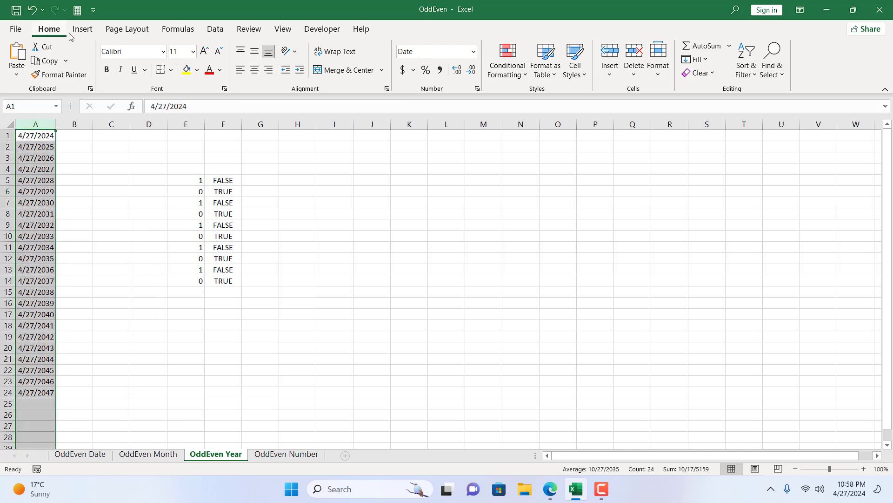
pyautogui.click(487, 54)
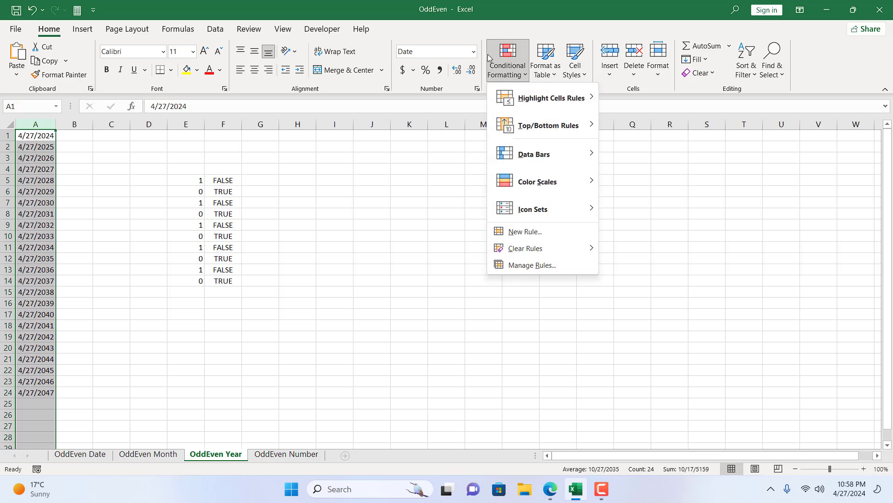
pyautogui.click(529, 238)
pyautogui.click(278, 213)
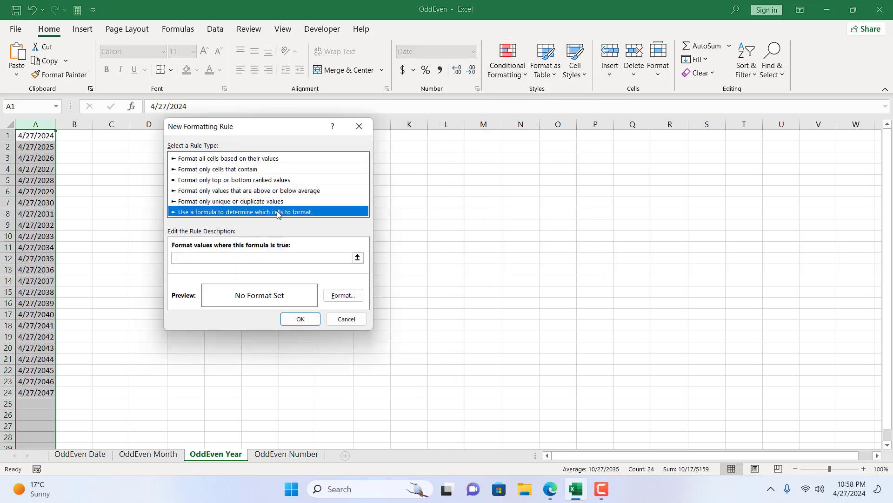
pyautogui.click(267, 258)
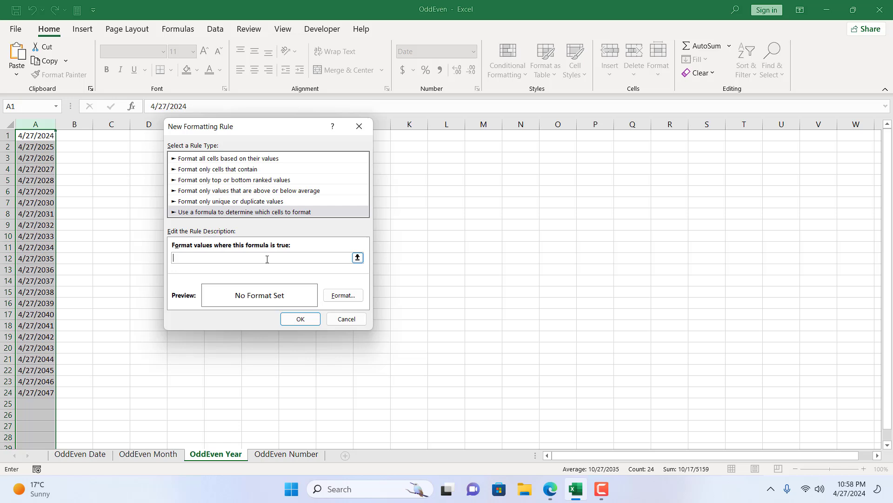
pyautogui.hotkey('ctrl', 'v')
pyautogui.click(343, 295)
pyautogui.click(238, 165)
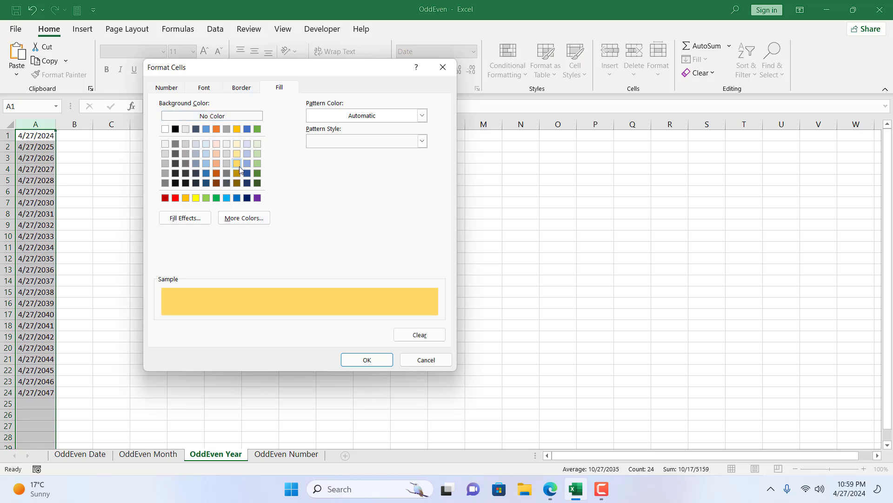
pyautogui.click(364, 361)
pyautogui.click(299, 319)
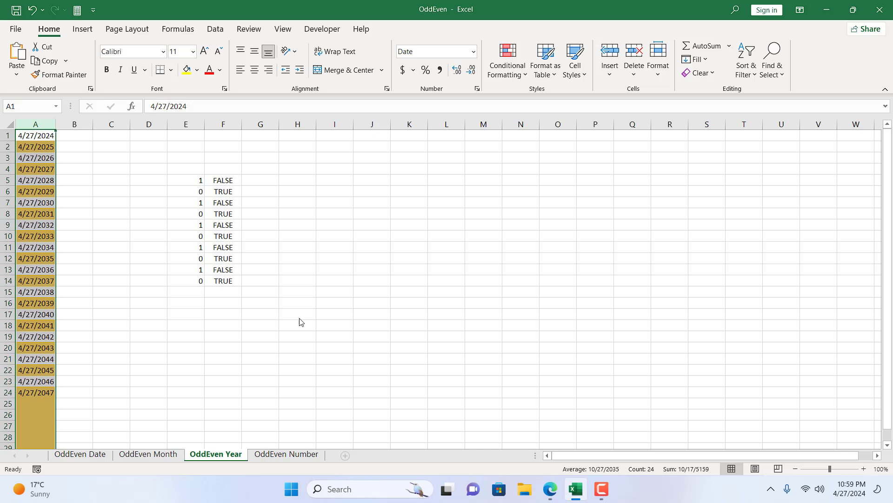
# - Edit the gold rule's reference from $A2 to $A1 in Manage Rules and apply it
pyautogui.click(300, 318)
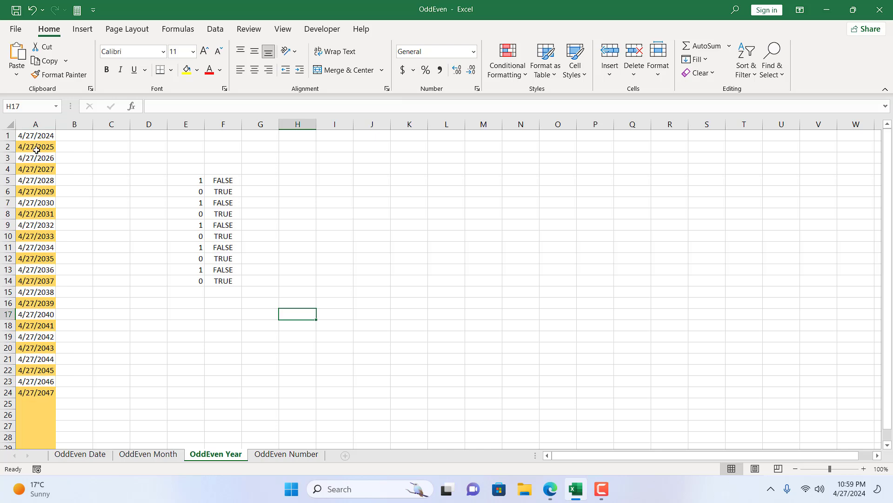
pyautogui.click(36, 125)
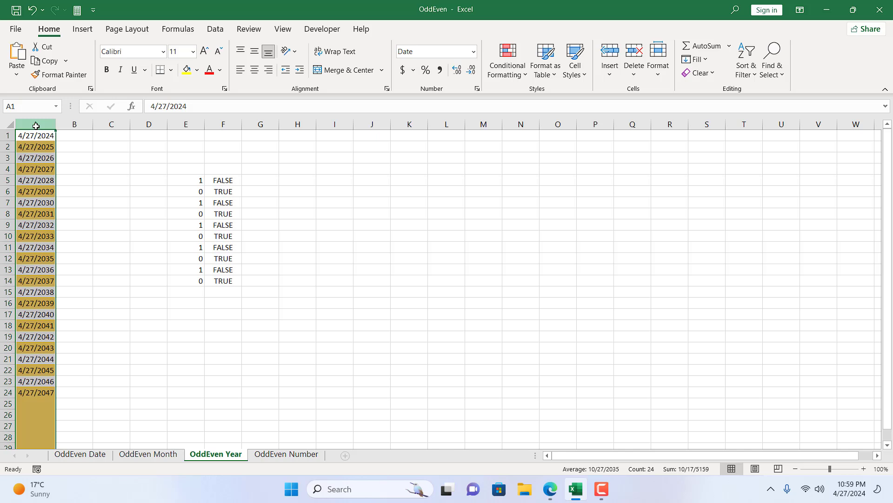
pyautogui.click(508, 70)
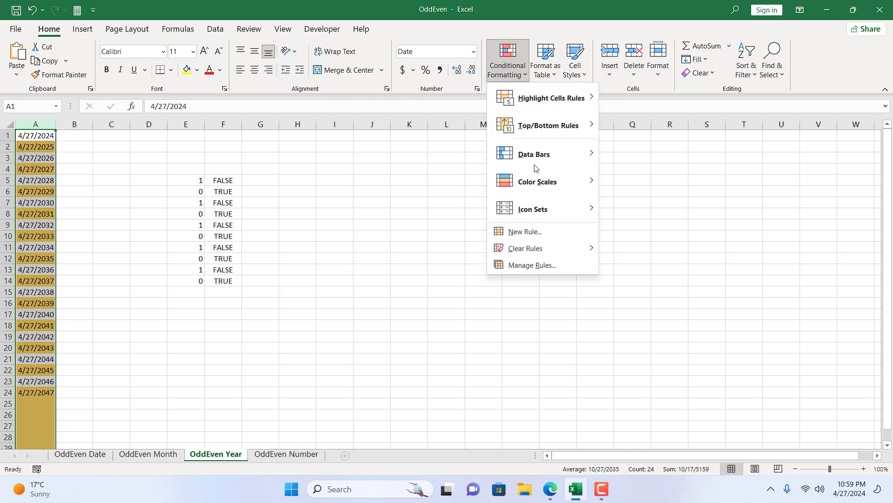
pyautogui.click(535, 265)
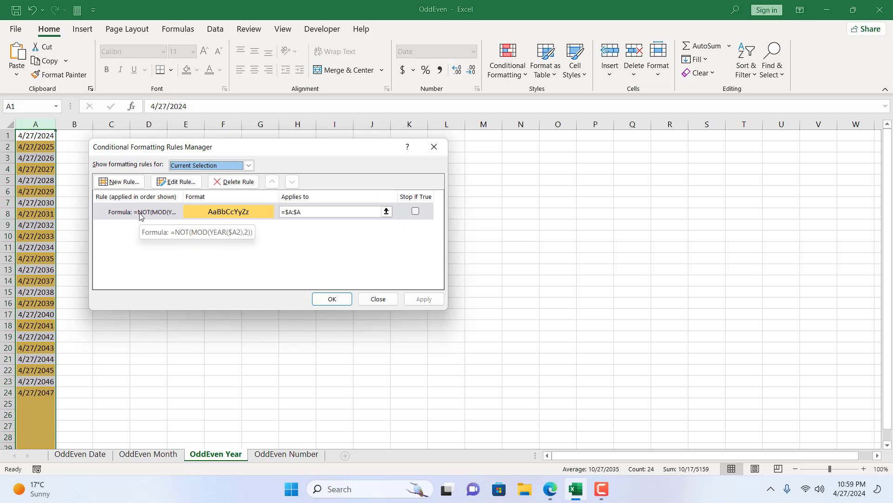
pyautogui.doubleClick(140, 213)
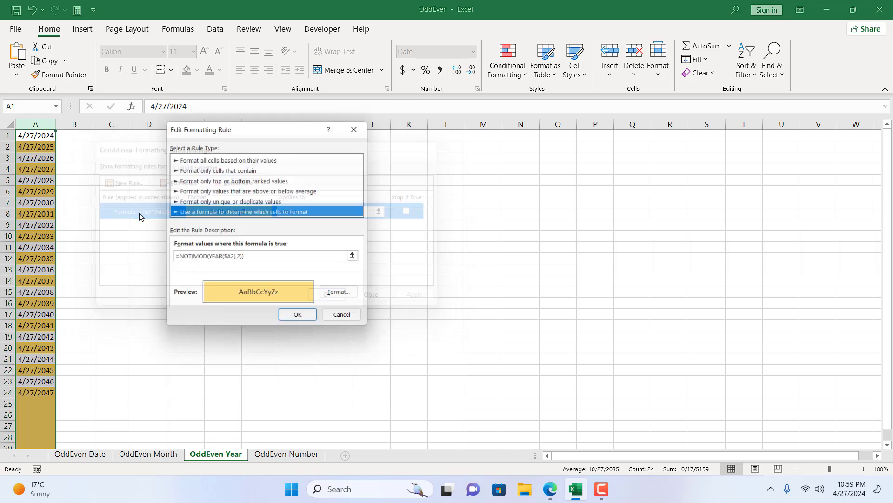
pyautogui.click(236, 257)
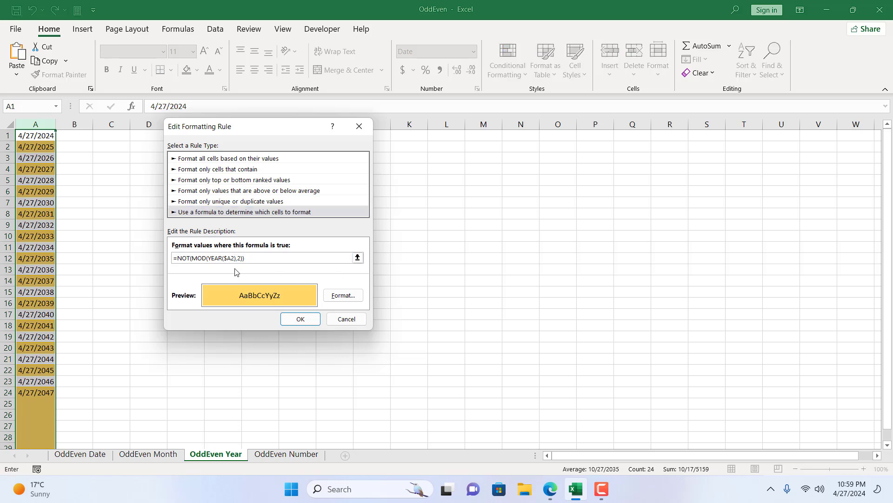
pyautogui.press('BackSpace')
pyautogui.write('1')
pyautogui.click(291, 317)
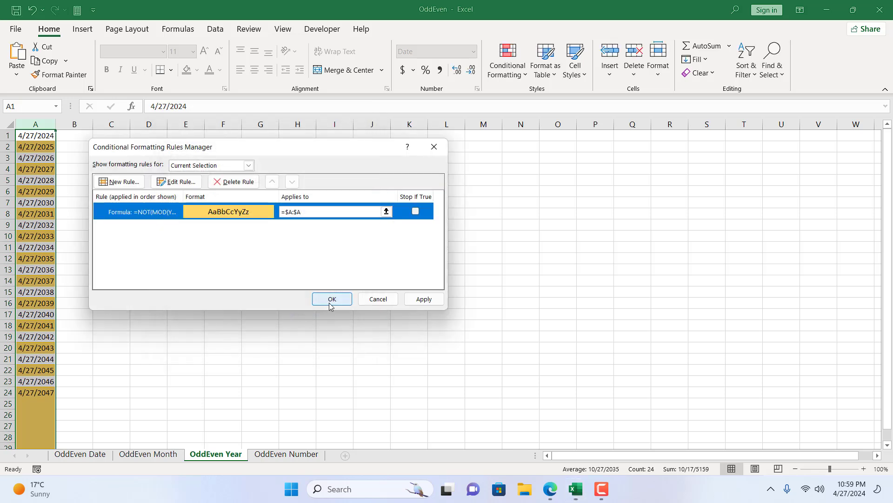
pyautogui.click(424, 299)
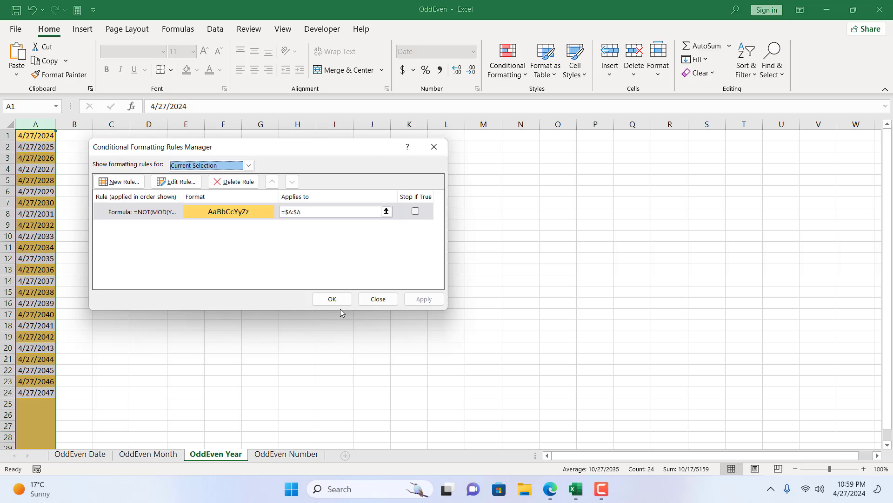
pyautogui.click(330, 299)
# - Change F5's formula reference from $A2 to $A1 so it returns TRUE
pyautogui.click(141, 237)
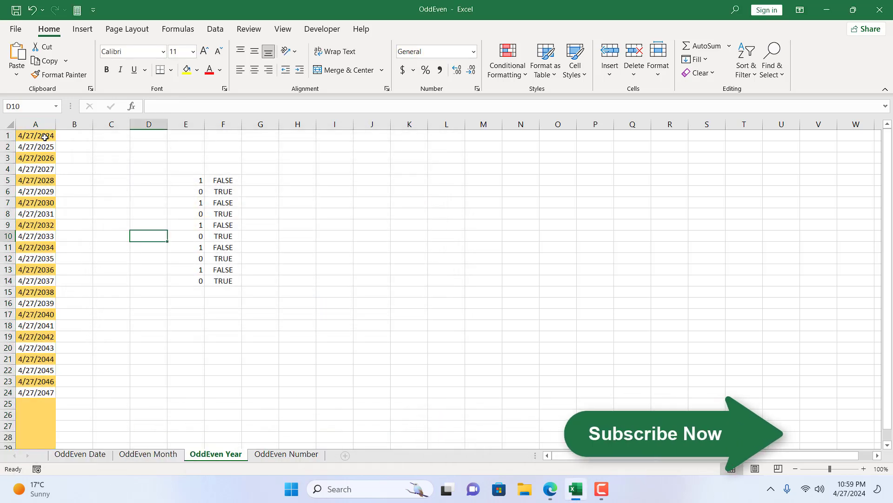
pyautogui.click(217, 185)
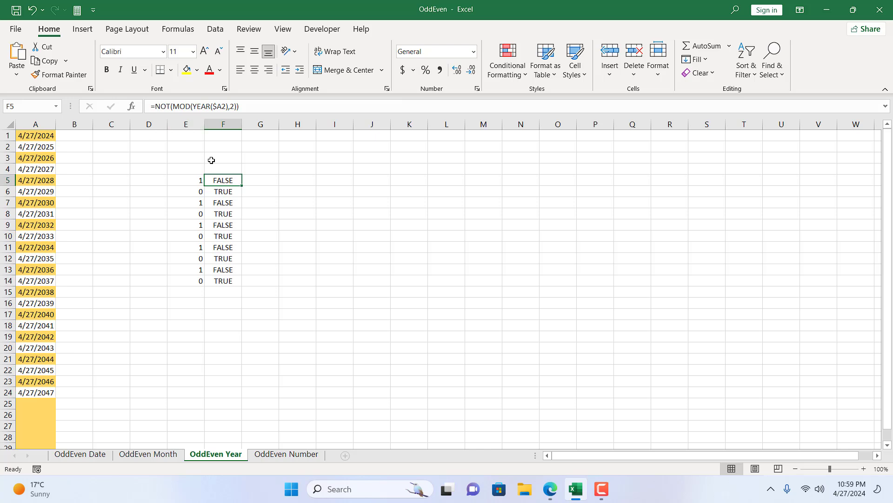
pyautogui.click(225, 106)
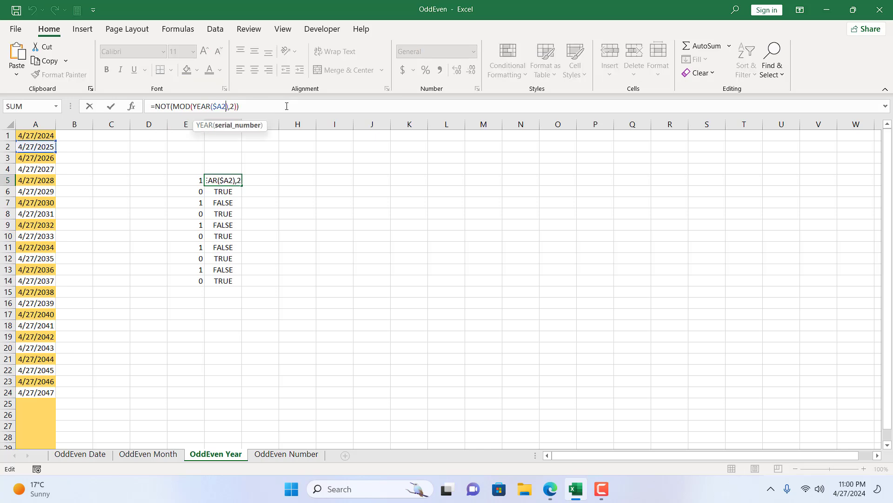
pyautogui.press('BackSpace')
pyautogui.write('1')
pyautogui.hotkey('ctrl', 'Return')
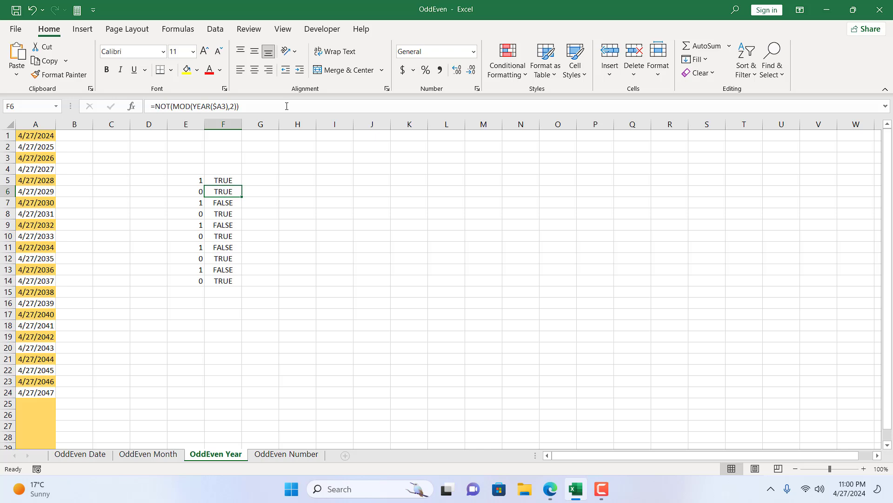